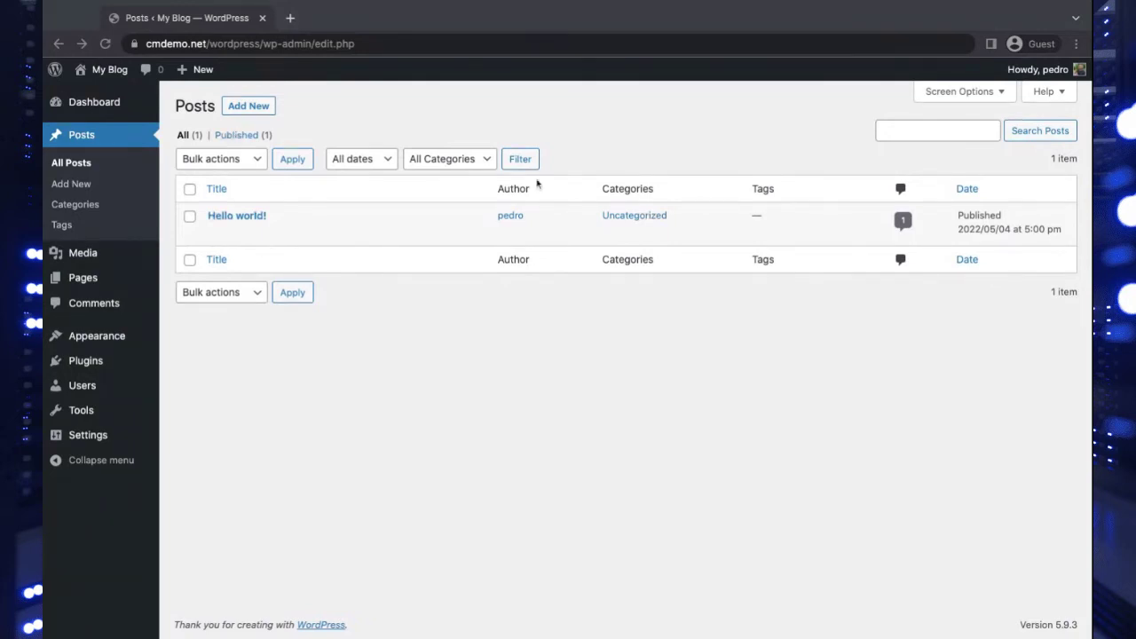
Step: Start a new post titled 'Animated Gif'
{"action": "left_click", "coordinate": [259, 110]}
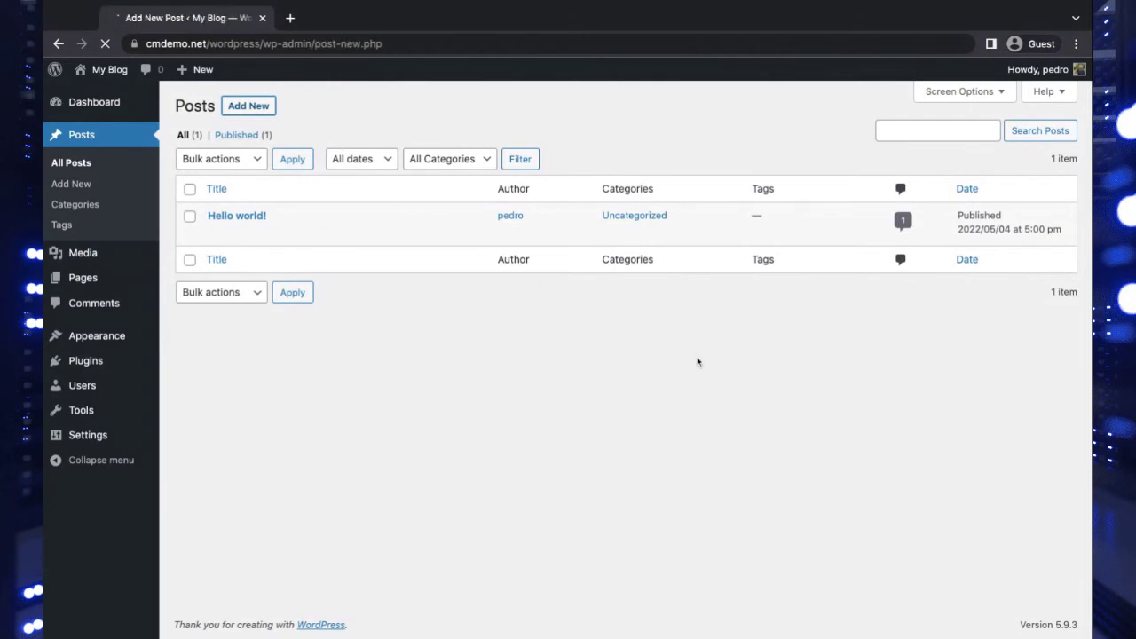
{"action": "type", "text": "Anima"}
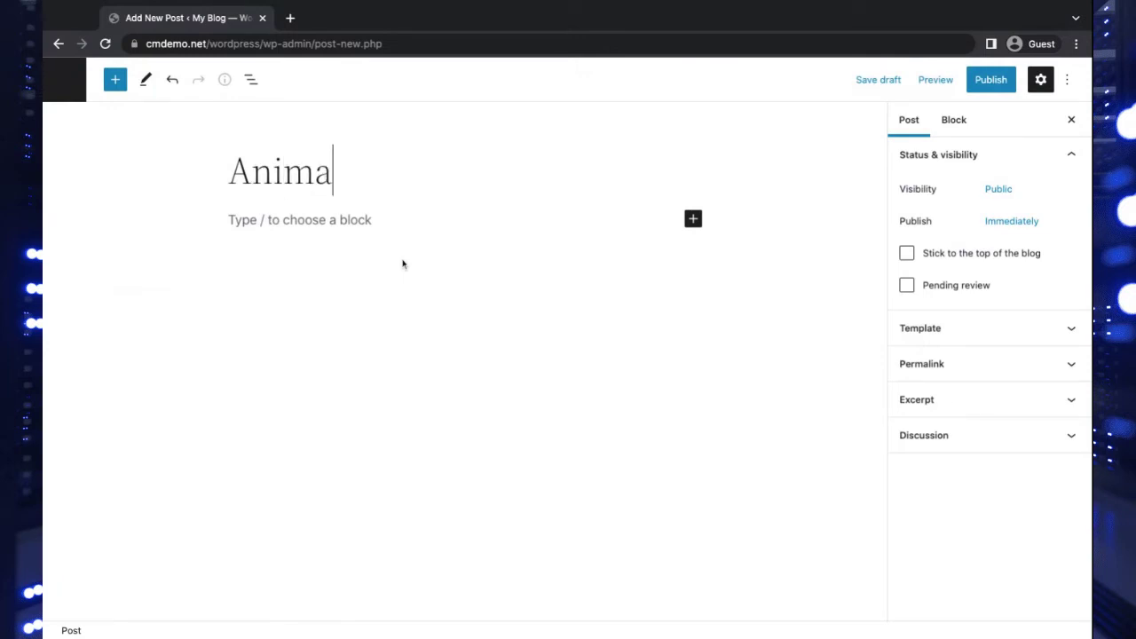
{"action": "type", "text": "ted Gif"}
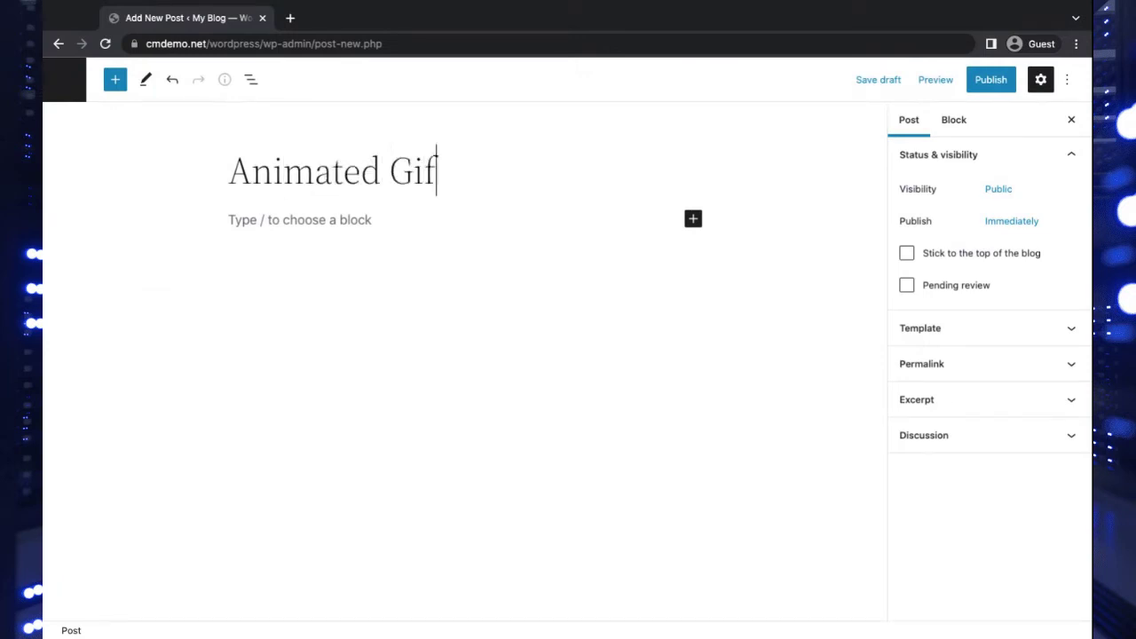
{"action": "left_click", "coordinate": [557, 219]}
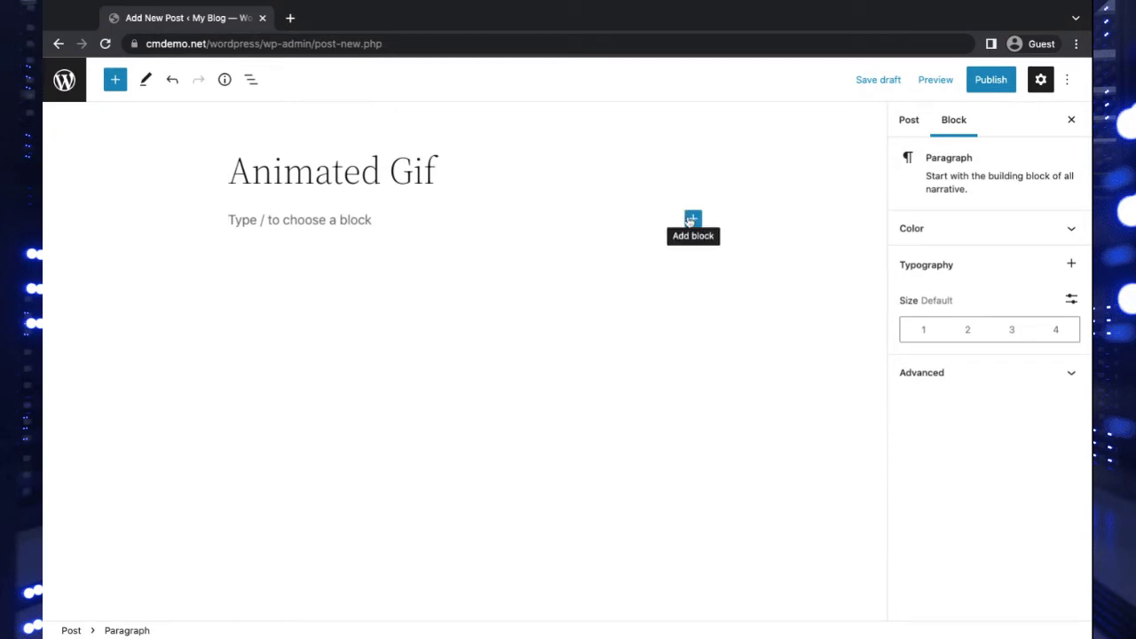
Step: Add an Image block with wp-additional-css-loop.gif from the media library, then start publishing
{"action": "left_click", "coordinate": [692, 219]}
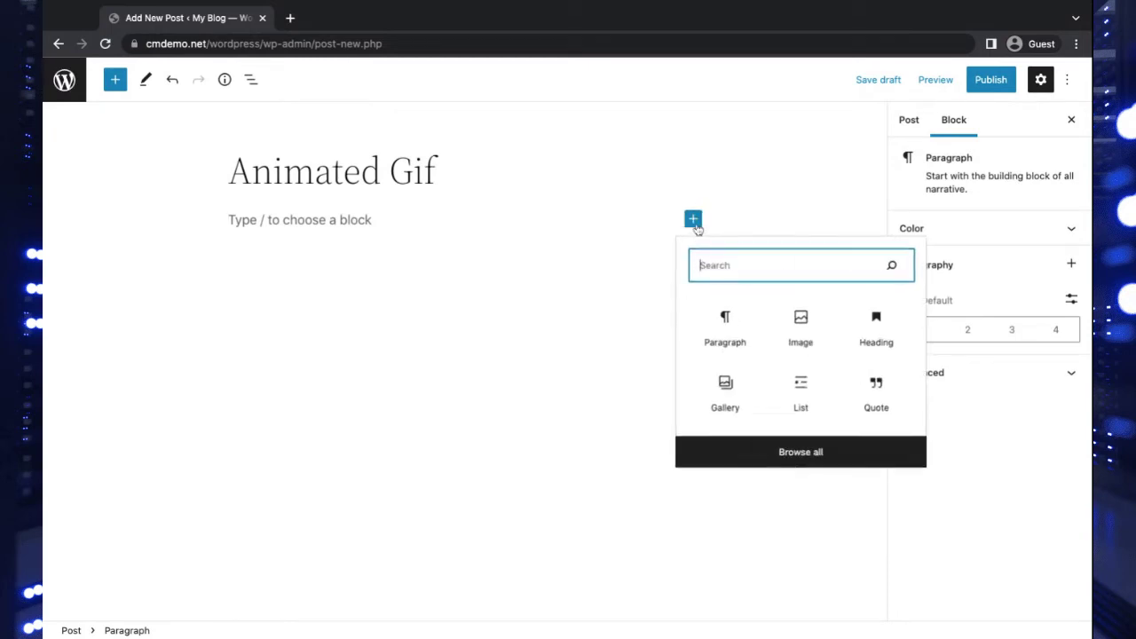
{"action": "left_click", "coordinate": [803, 337]}
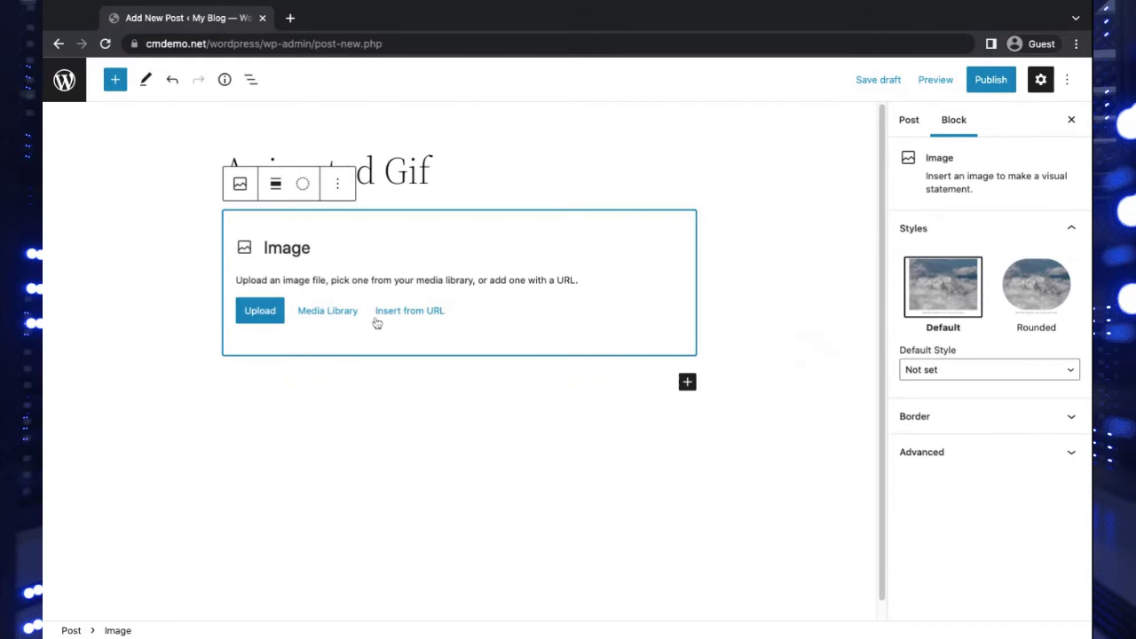
{"action": "left_click", "coordinate": [322, 316]}
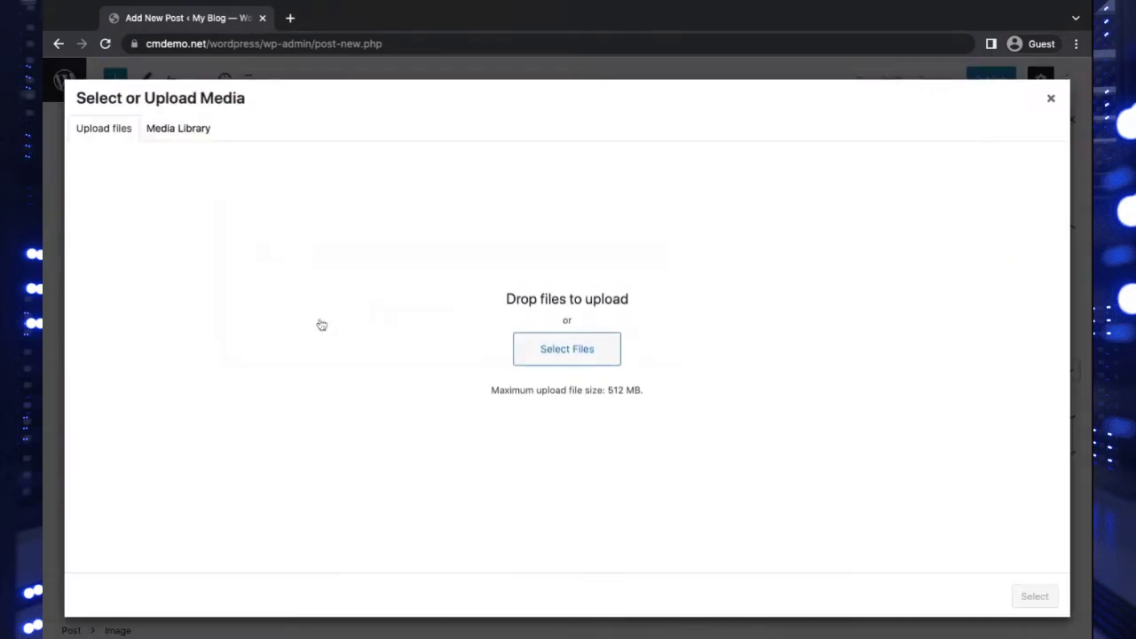
{"action": "left_click", "coordinate": [199, 128]}
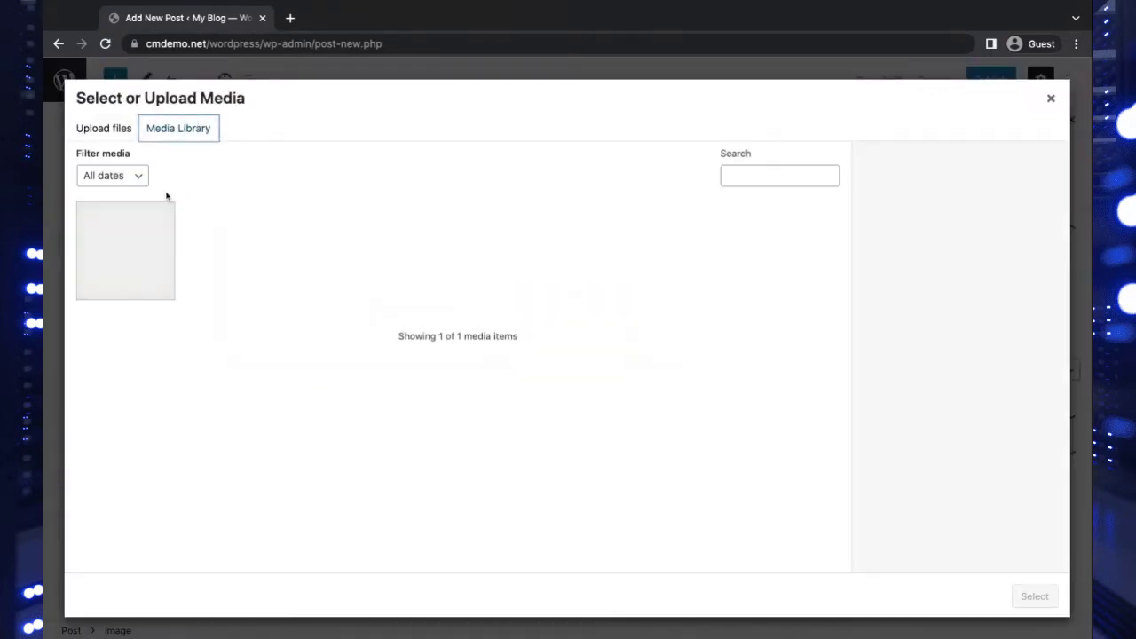
{"action": "left_click", "coordinate": [139, 279]}
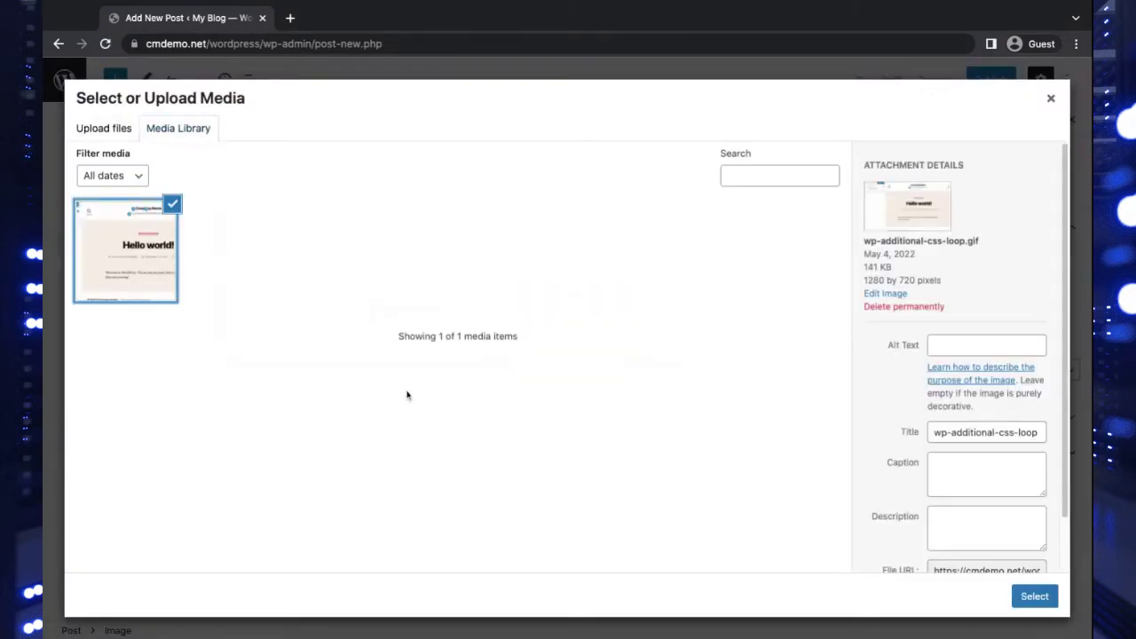
{"action": "left_click", "coordinate": [1035, 597]}
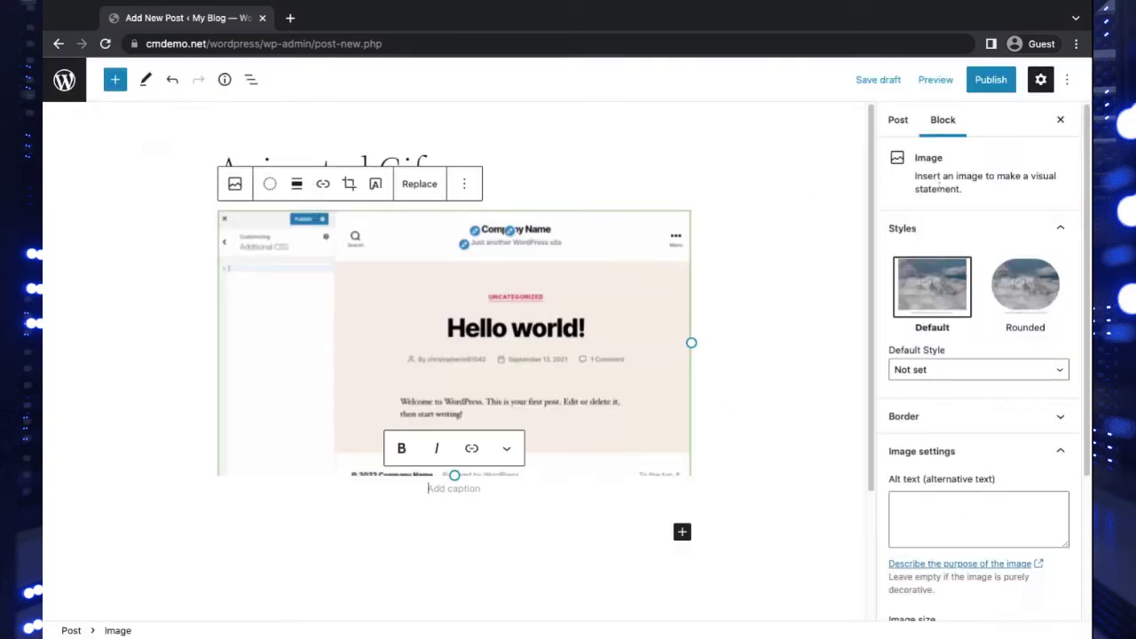
{"action": "left_click", "coordinate": [987, 85]}
Step: Confirm publishing and view the live 'Animated Gif' post with its GIF
{"action": "left_click", "coordinate": [977, 86]}
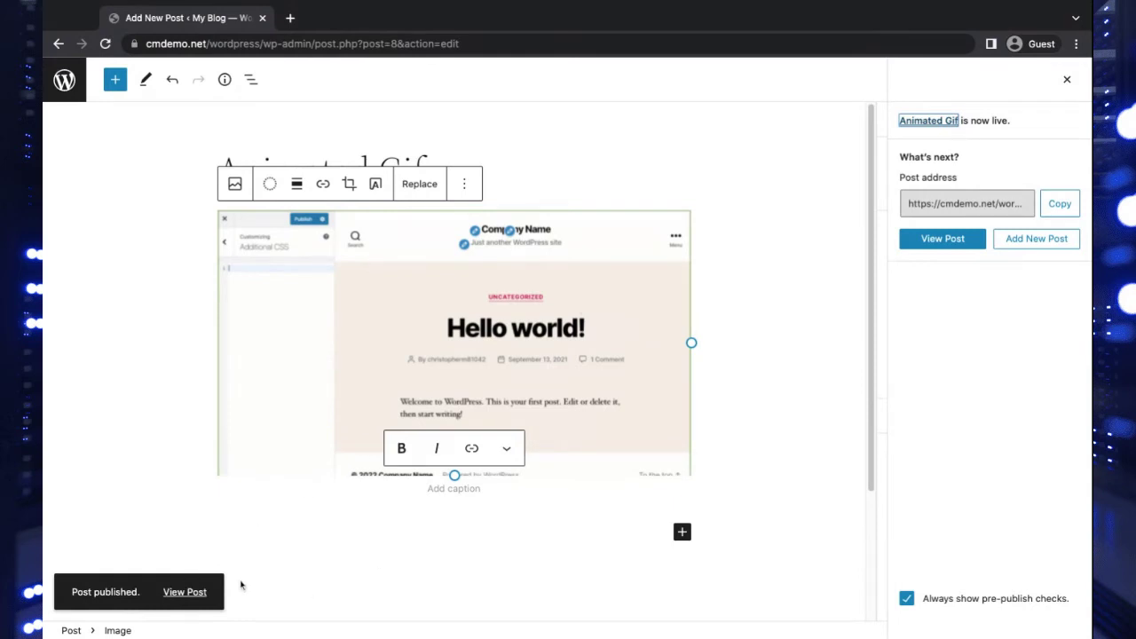
{"action": "left_click", "coordinate": [185, 592]}
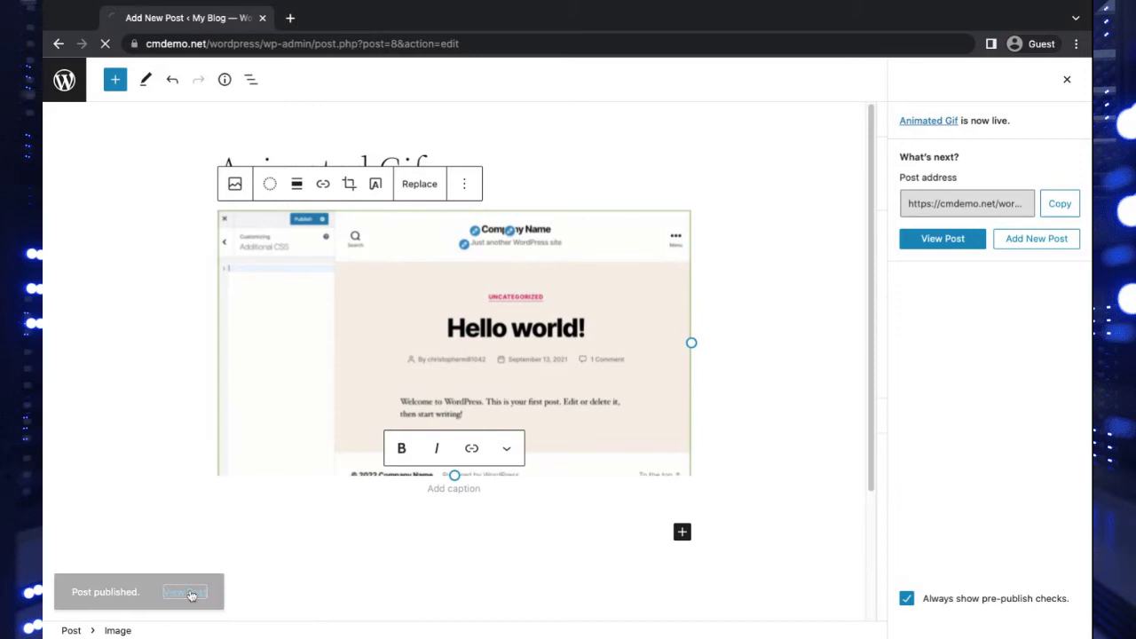
{"action": "scroll", "coordinate": [213, 393], "scroll_direction": "down", "scroll_amount": 2}
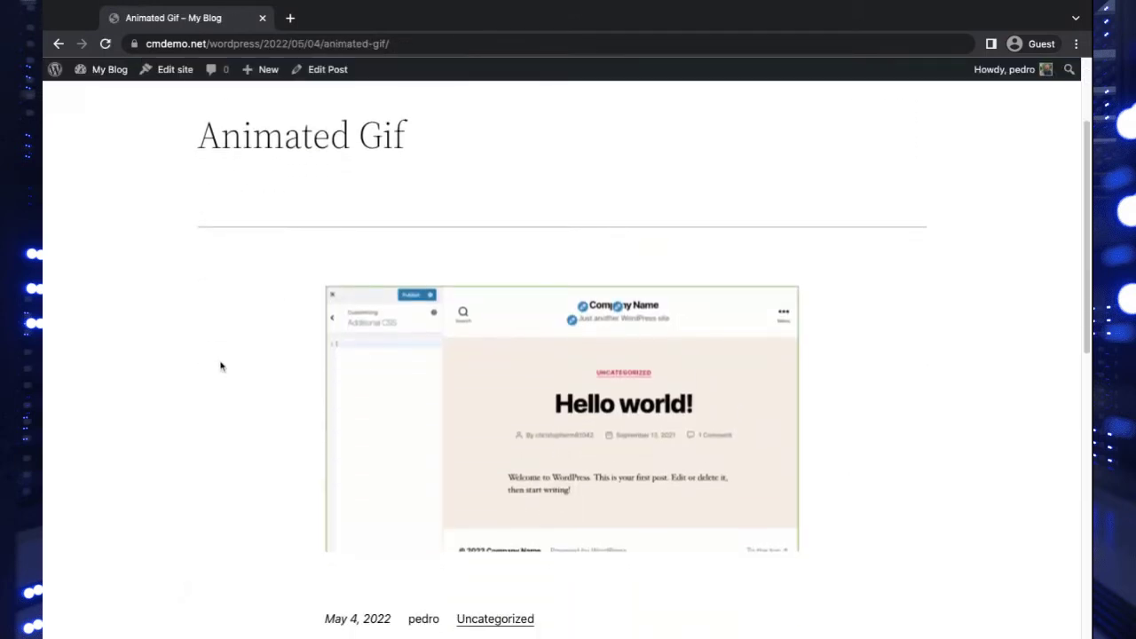
{"action": "scroll", "coordinate": [610, 360], "scroll_direction": "down", "scroll_amount": 1}
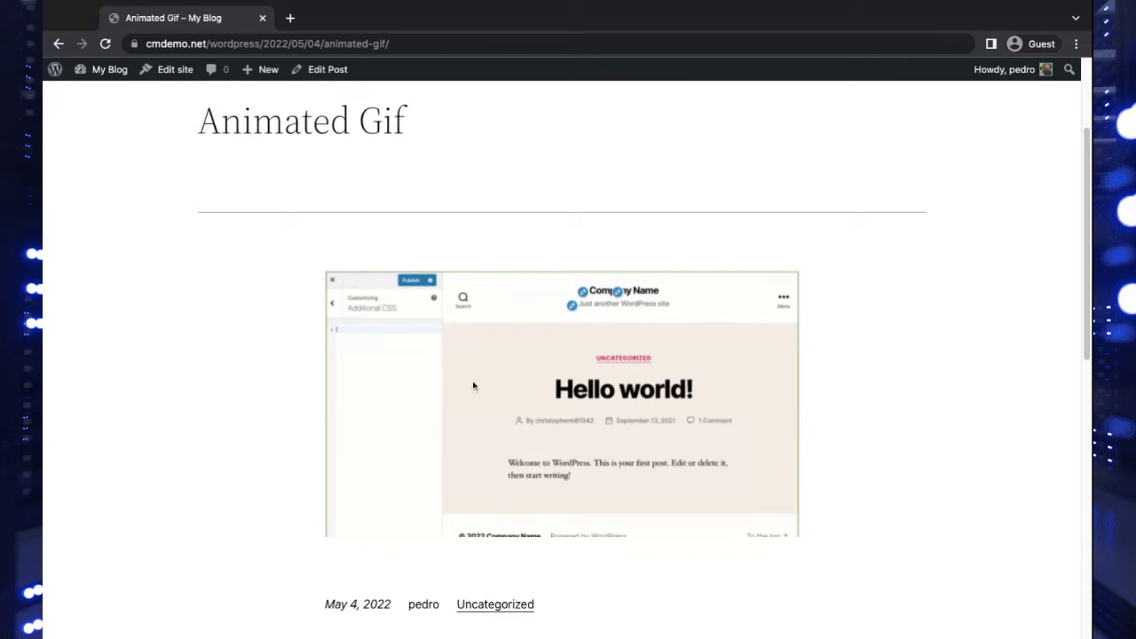
{"action": "scroll", "coordinate": [473, 387], "scroll_direction": "up", "scroll_amount": 3}
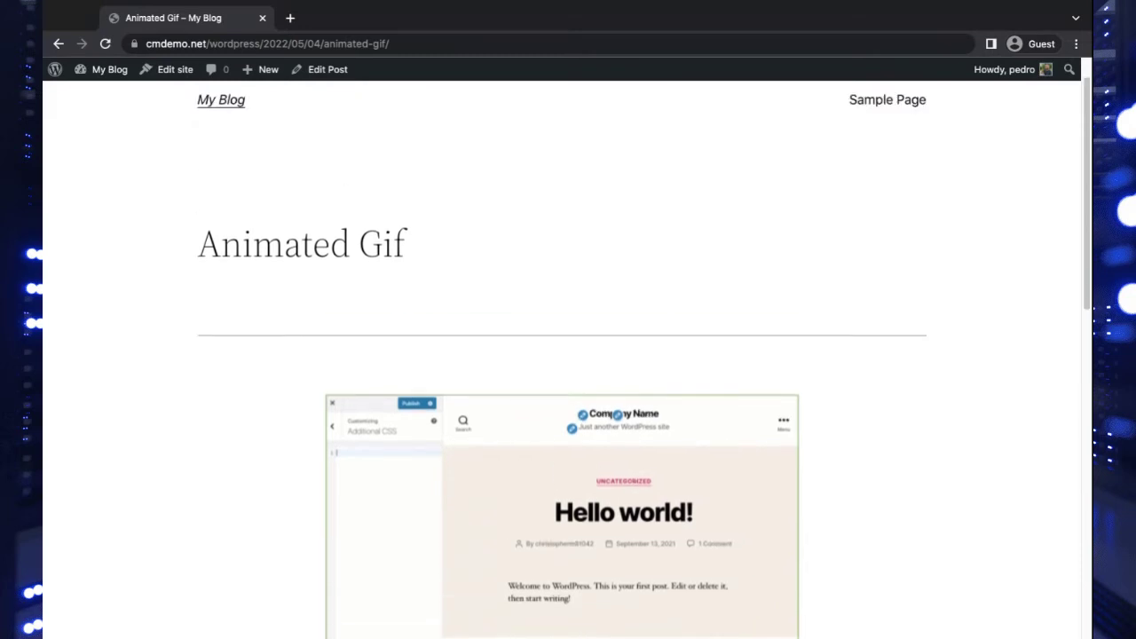
Step: Reopen the post in the editor and change the GIF from Large to Full Size (1280×720)
{"action": "left_click", "coordinate": [307, 68]}
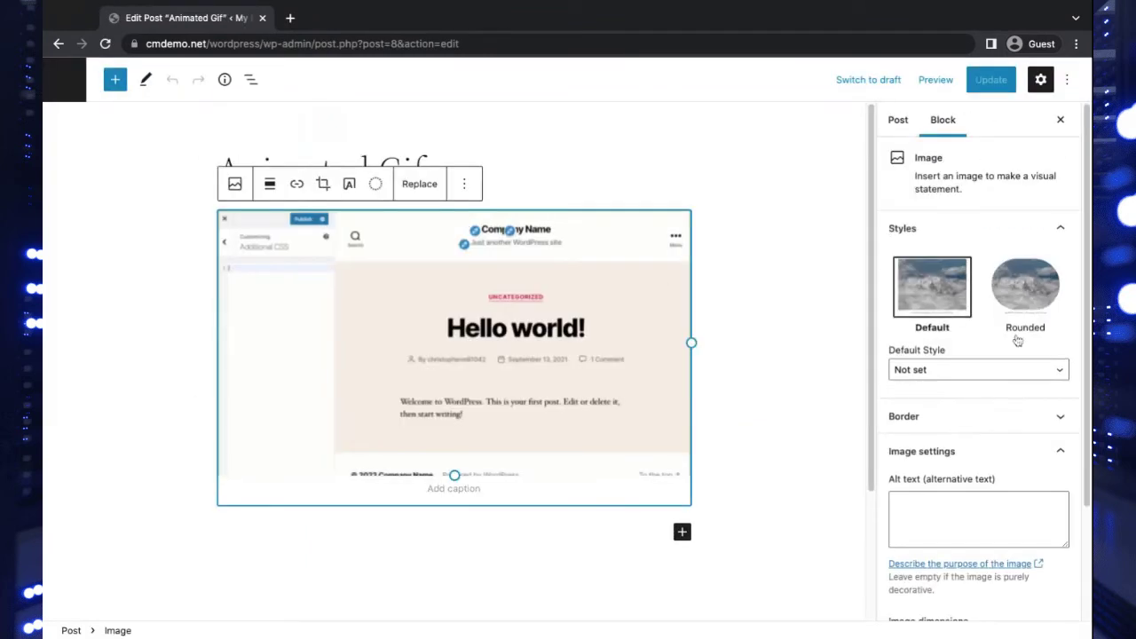
{"action": "scroll", "coordinate": [974, 376], "scroll_direction": "down", "scroll_amount": 2}
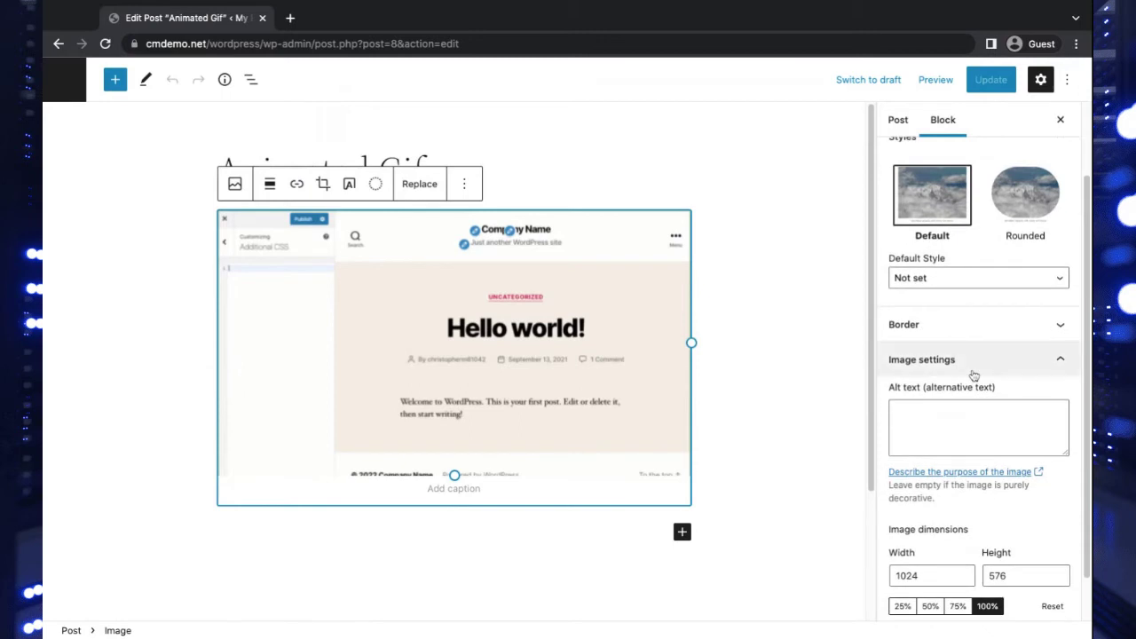
{"action": "scroll", "coordinate": [974, 376], "scroll_direction": "down", "scroll_amount": 1}
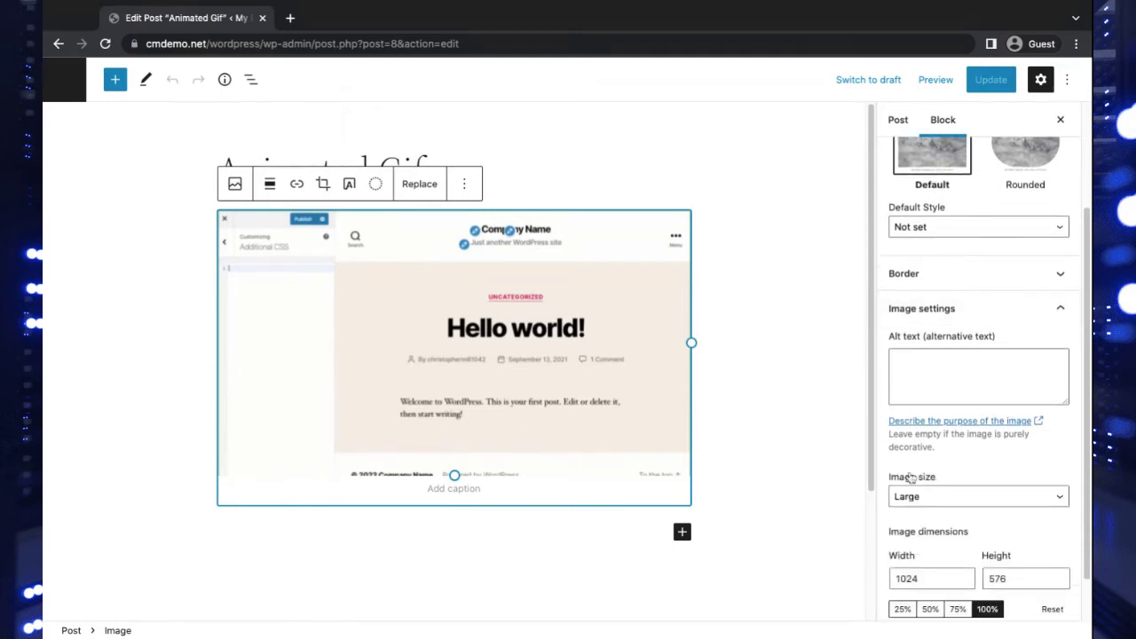
{"action": "scroll", "coordinate": [941, 476], "scroll_direction": "down", "scroll_amount": 1}
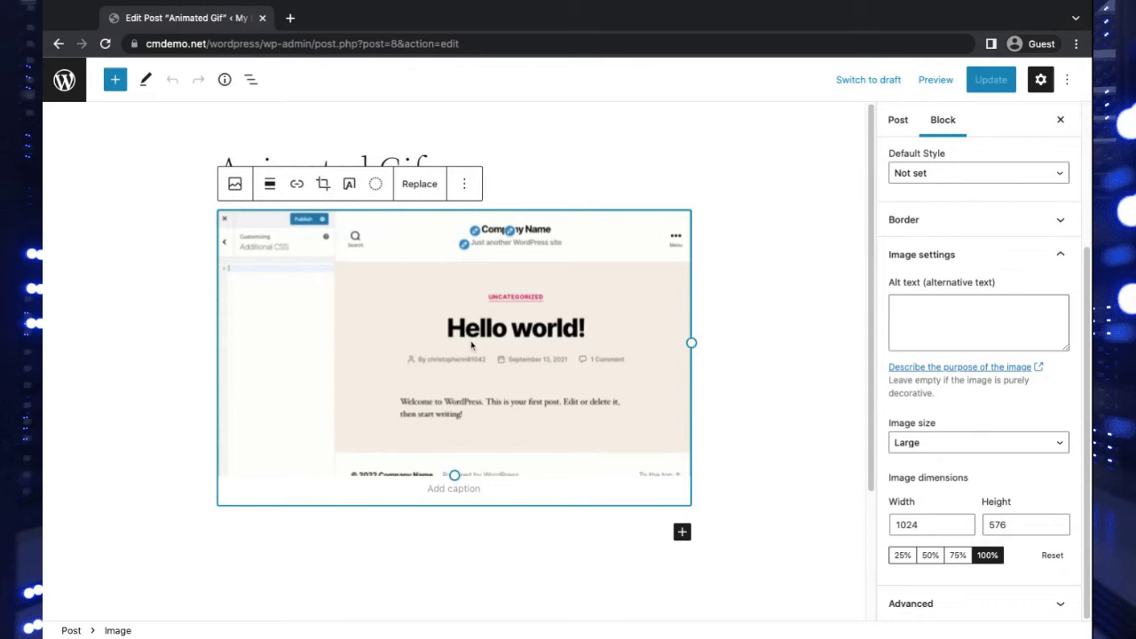
{"action": "left_click", "coordinate": [981, 448]}
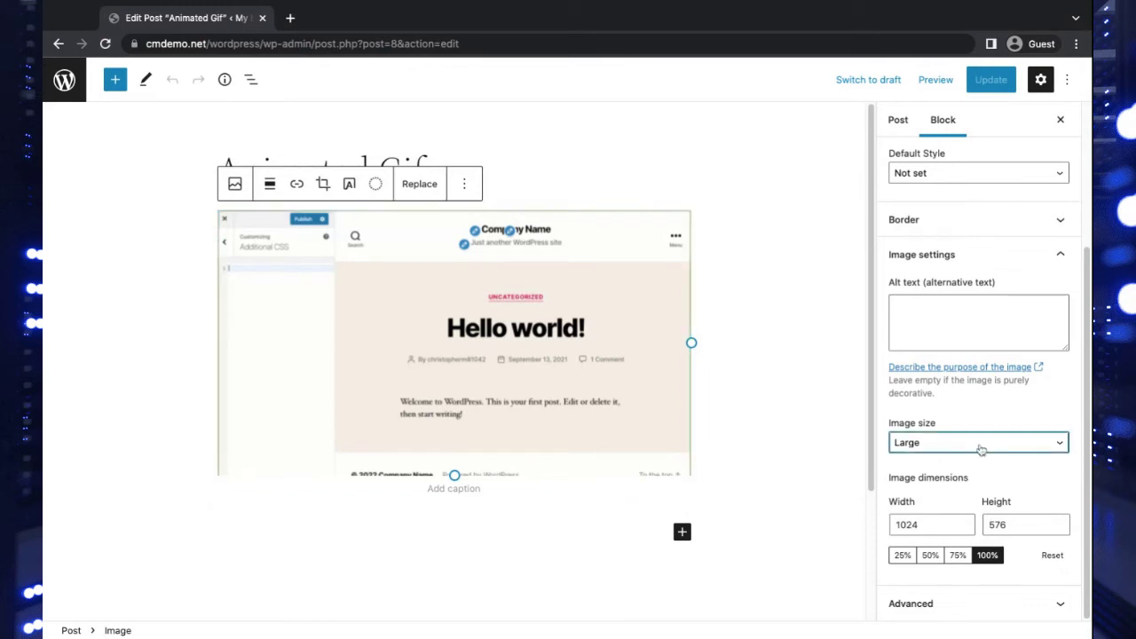
{"action": "left_click", "coordinate": [983, 455]}
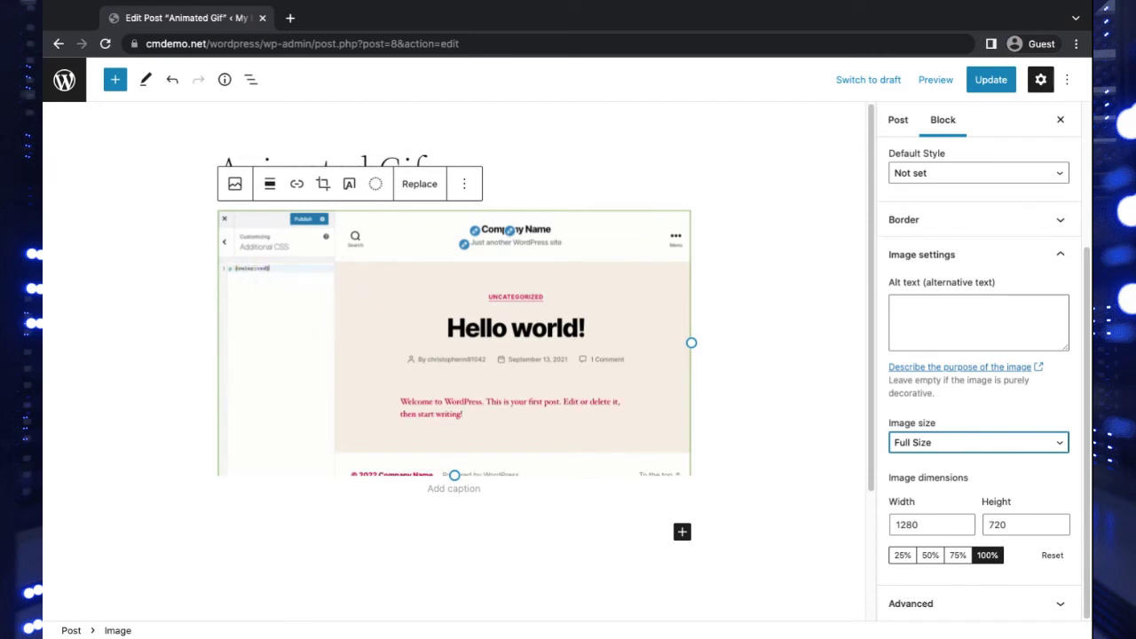
Step: Update the post and view its live page showing the Full Size GIF
{"action": "left_click", "coordinate": [1003, 87]}
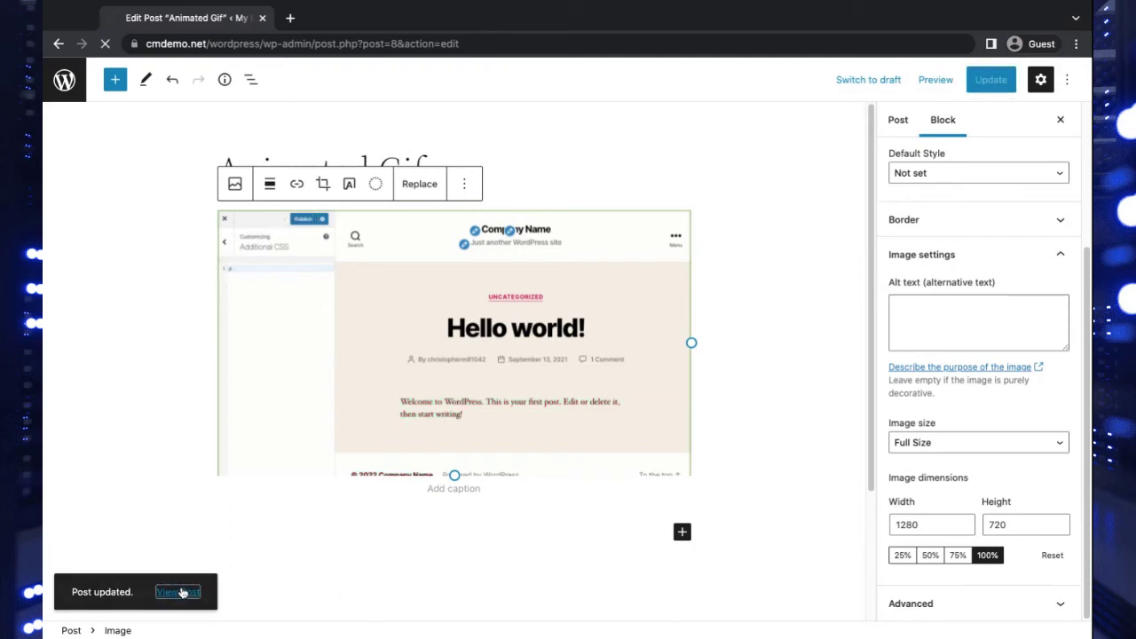
{"action": "left_click", "coordinate": [185, 592]}
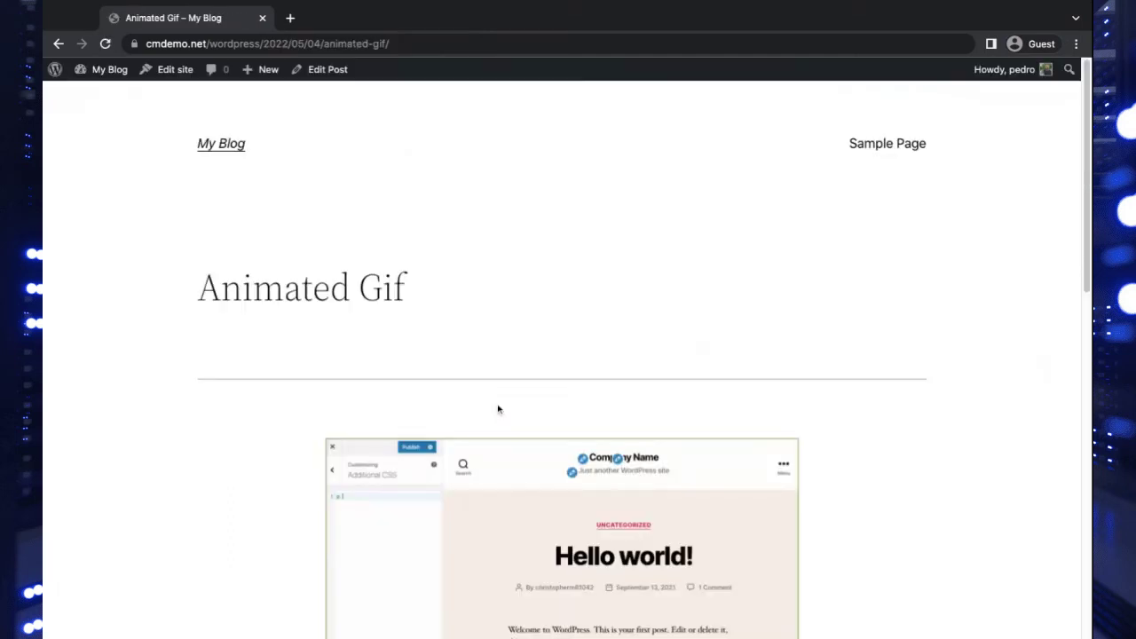
{"action": "scroll", "coordinate": [465, 325], "scroll_direction": "down", "scroll_amount": 2}
{"action": "scroll", "coordinate": [467, 310], "scroll_direction": "down", "scroll_amount": 2}
{"action": "scroll", "coordinate": [467, 310], "scroll_direction": "down", "scroll_amount": 1}
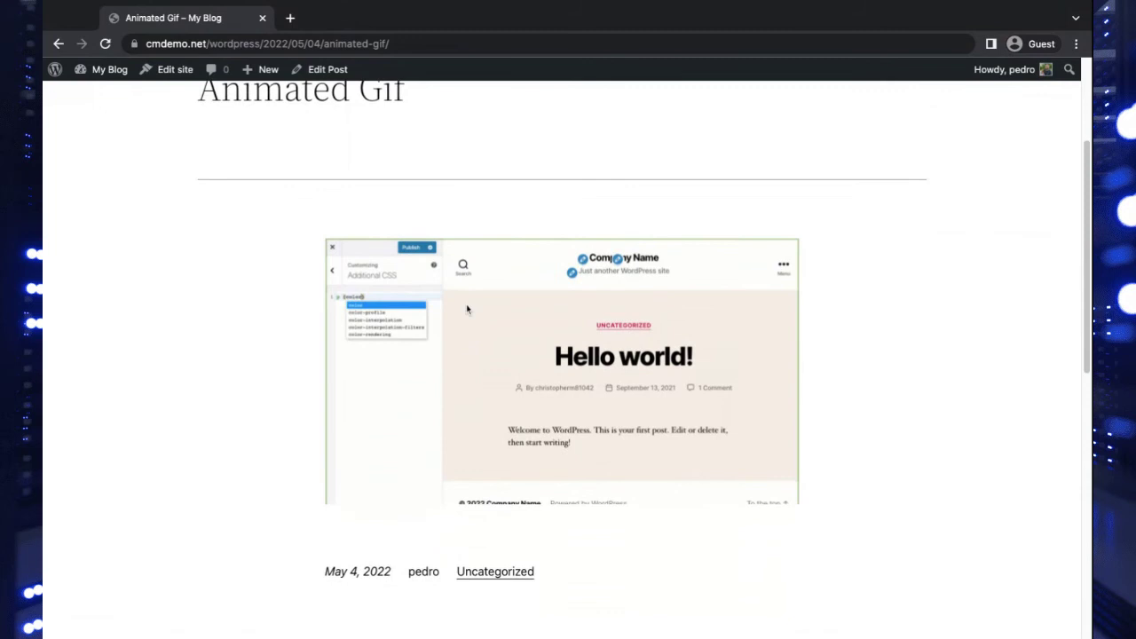